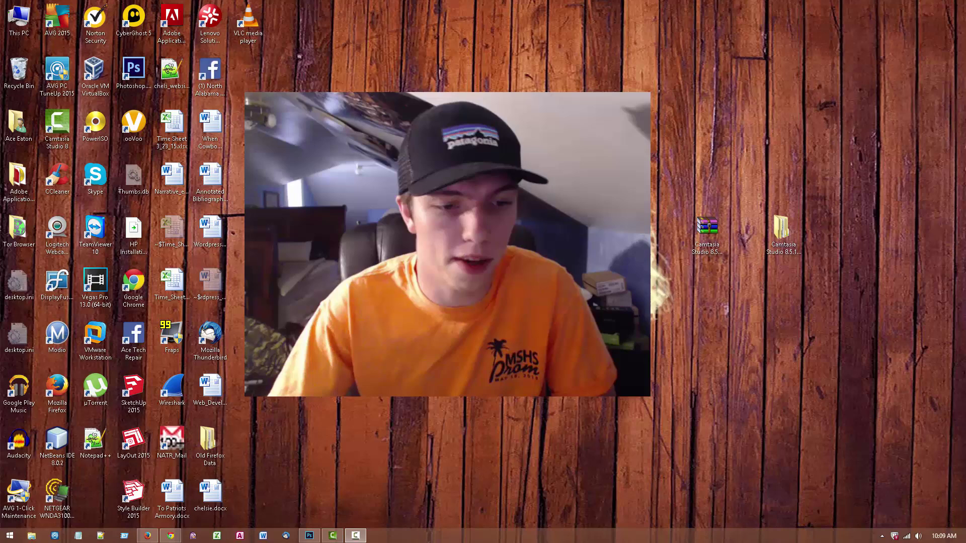
Bring the Chrome window showing the Gmail inbox to the front from the taskbar
left_click(170, 536)
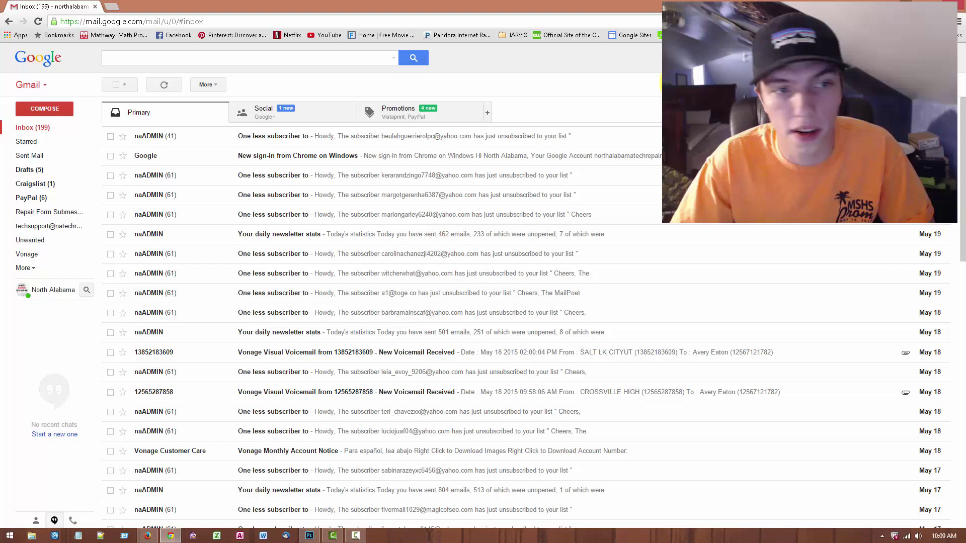
scroll(503, 323, "down", 3)
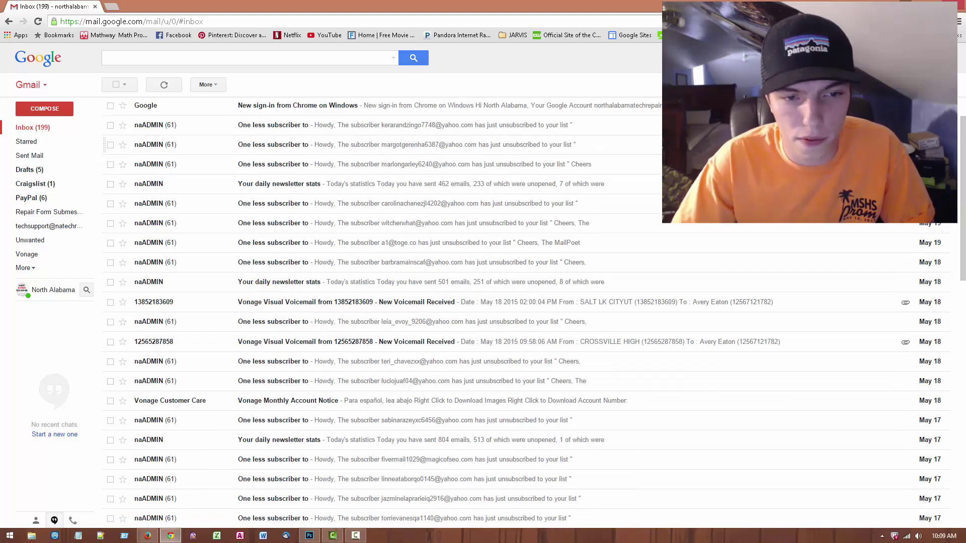
scroll(503, 322, "up", 3)
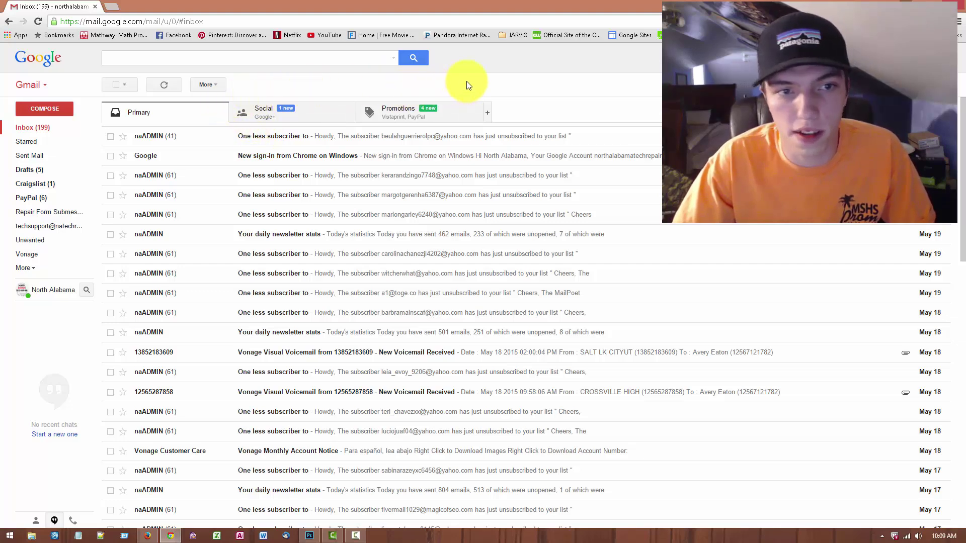
Open the first subscriber email and start a filter for messages from its sender, the repair site's info address
left_click(308, 140)
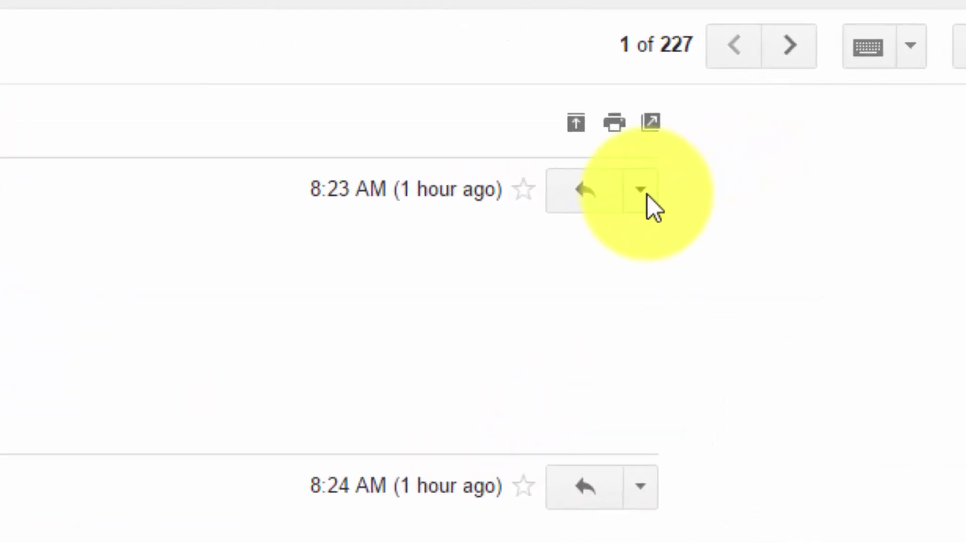
left_click(811, 125)
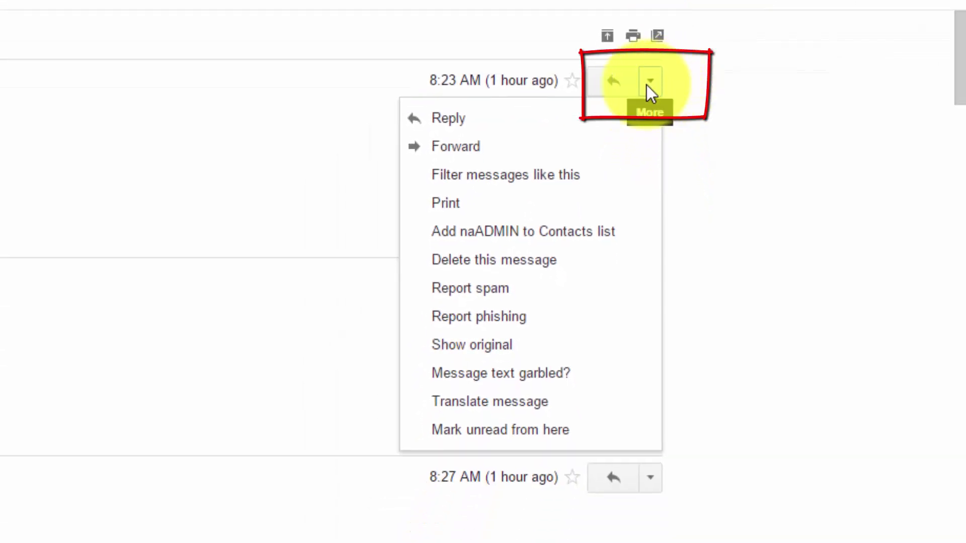
left_click(546, 176)
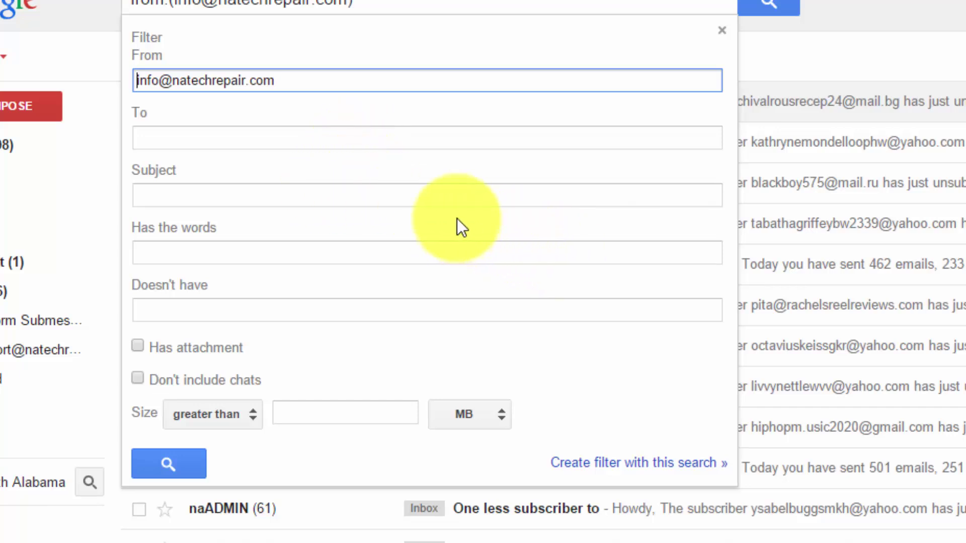
left_click(244, 194)
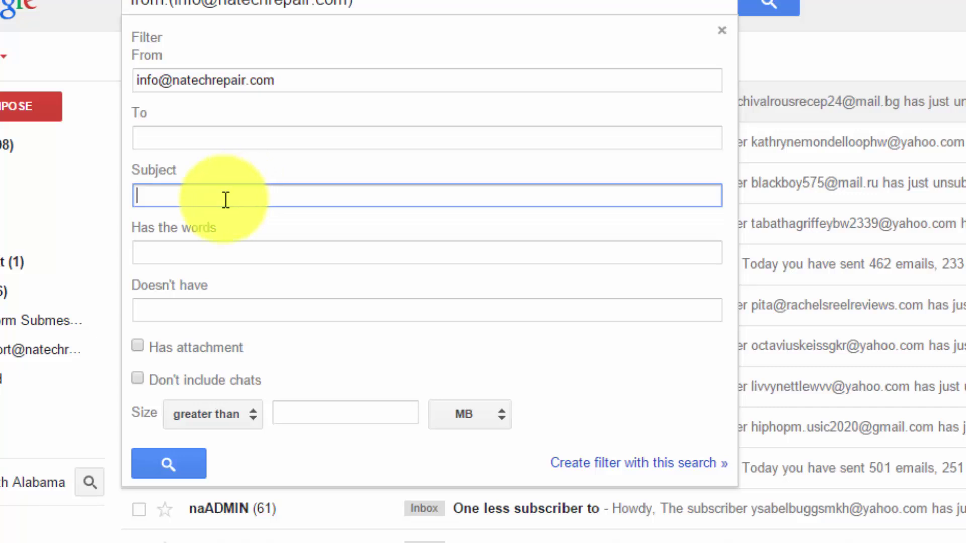
left_click(189, 251)
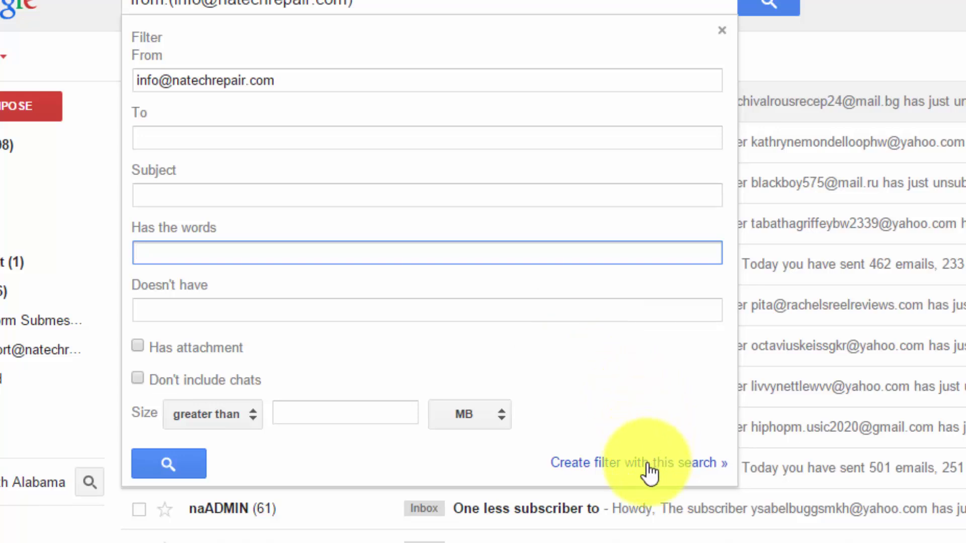
Continue to the filter's actions and show the label choices for Apply the label
left_click(621, 464)
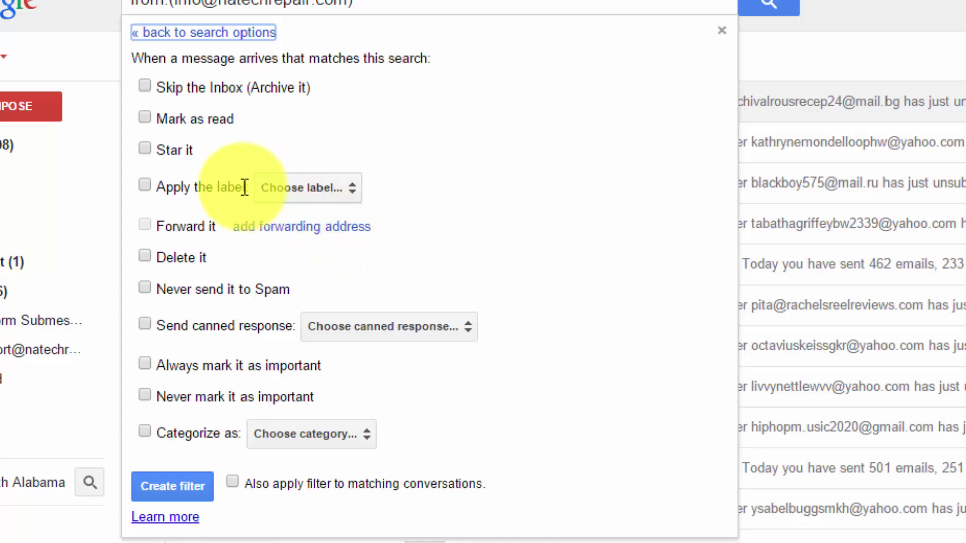
left_click(308, 192)
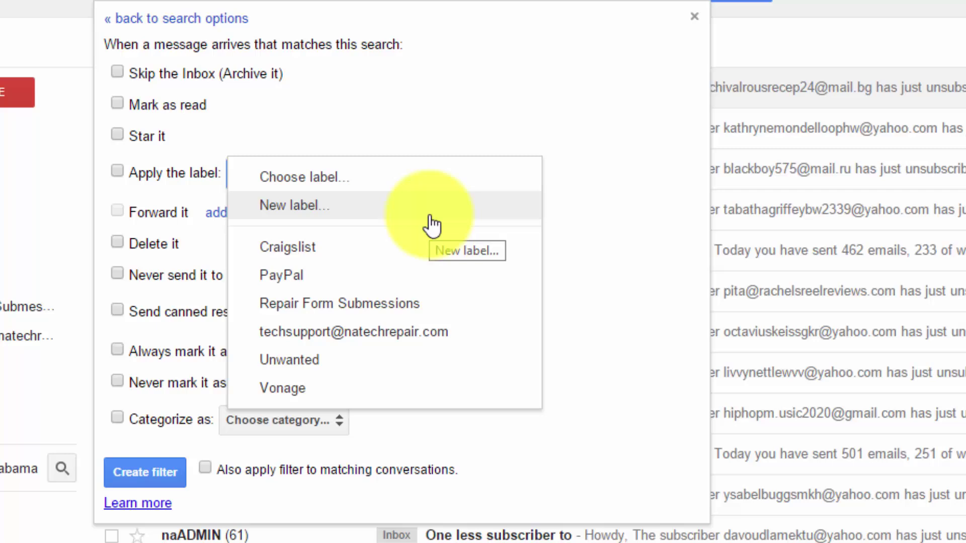
Create a new label named Website_Subs for the filter
left_click(458, 232)
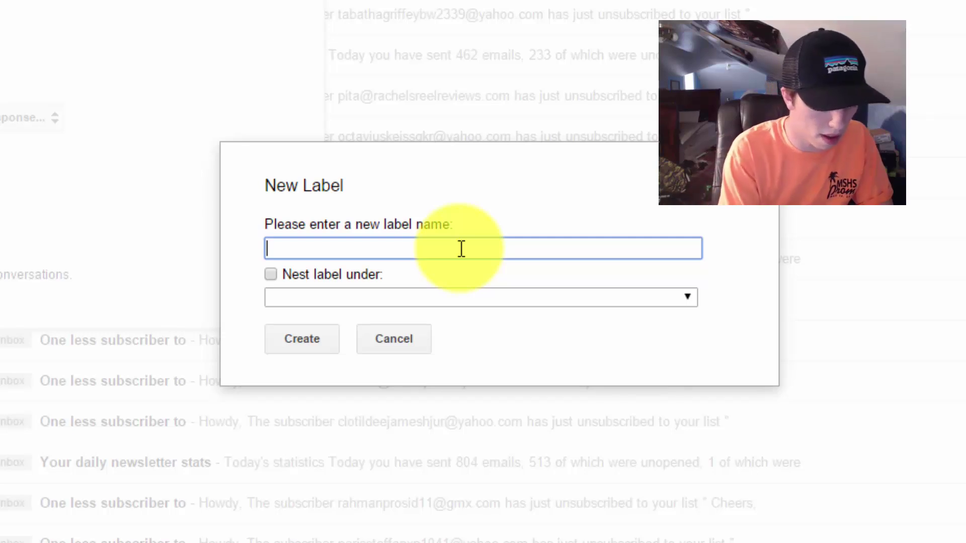
type("WEbsit")
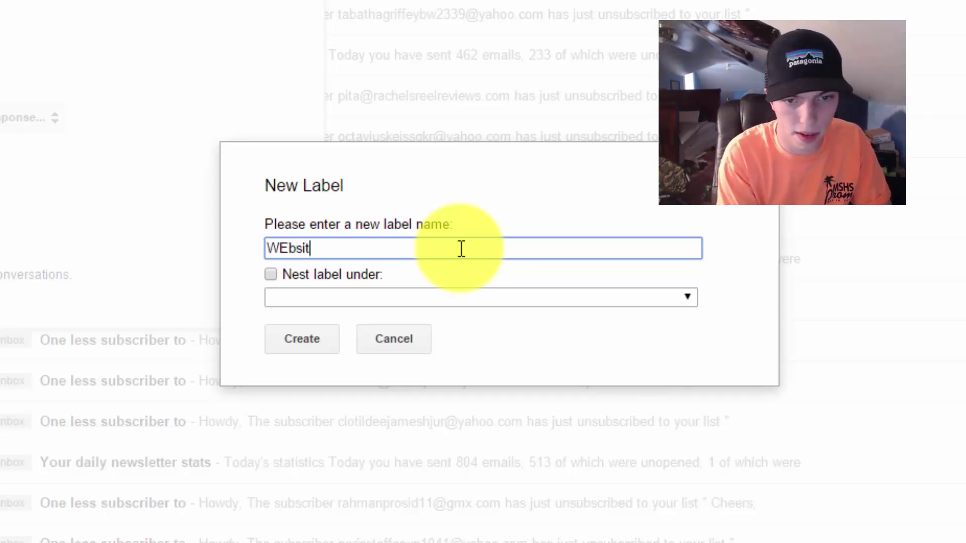
type("ebsite")
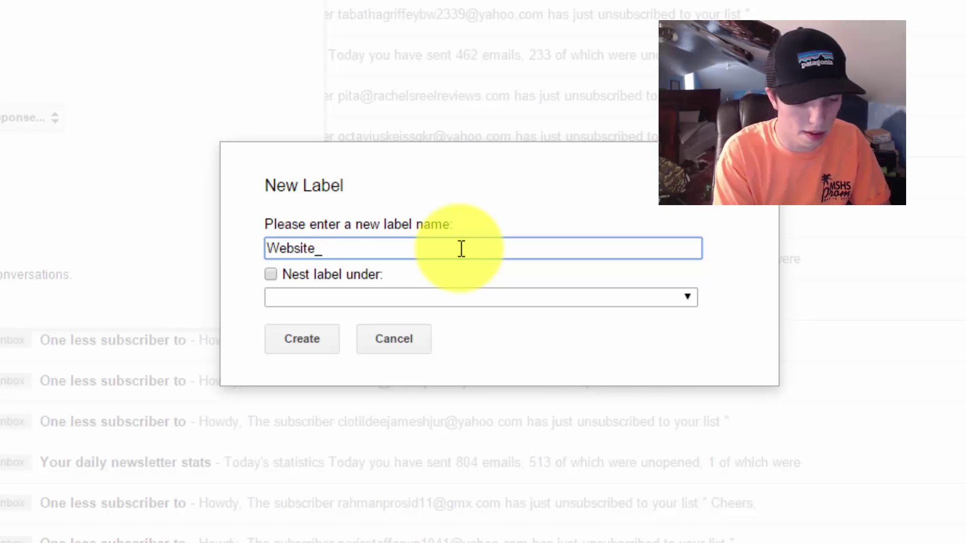
type("_Subs")
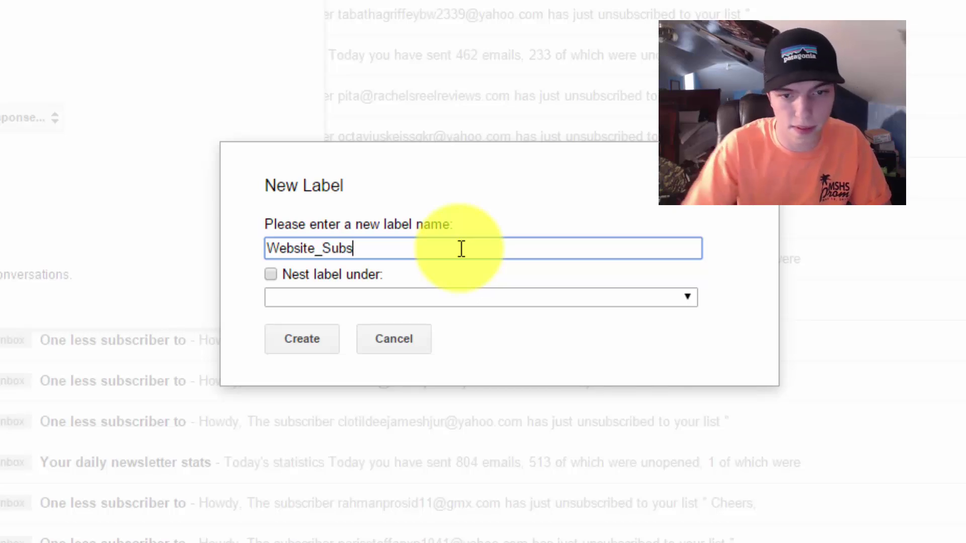
left_click(300, 342)
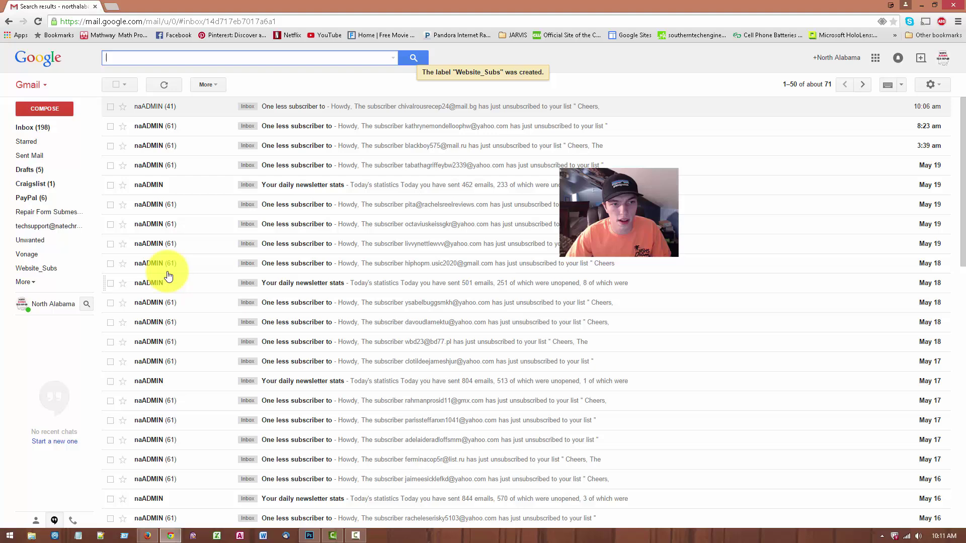
From a 'One less subscriber to' email, reopen the filter form for that sender and select the From address
left_click(226, 139)
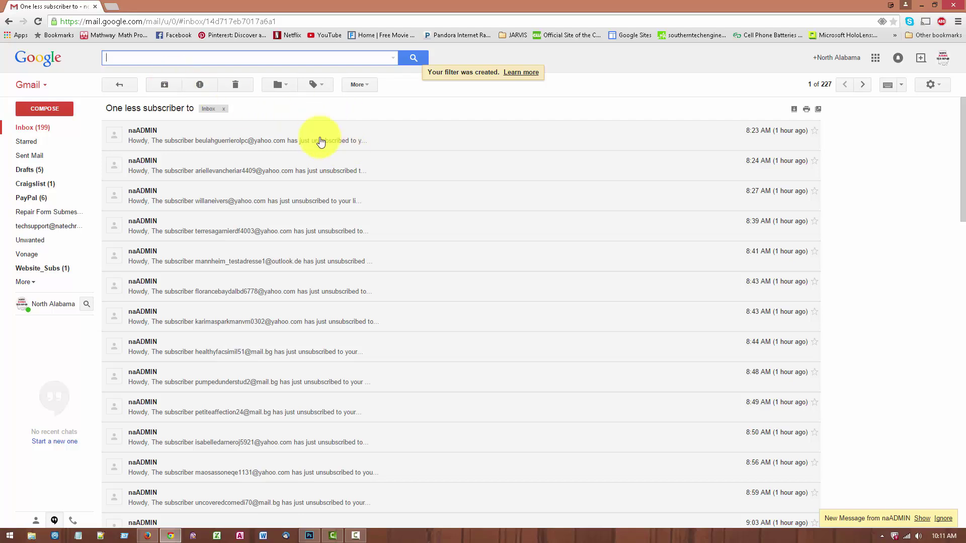
left_click(500, 140)
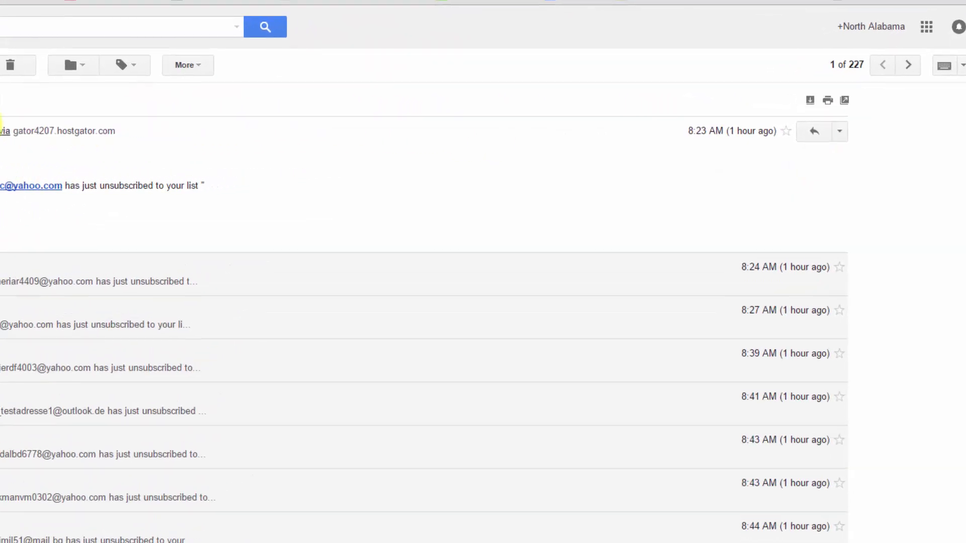
left_click(810, 147)
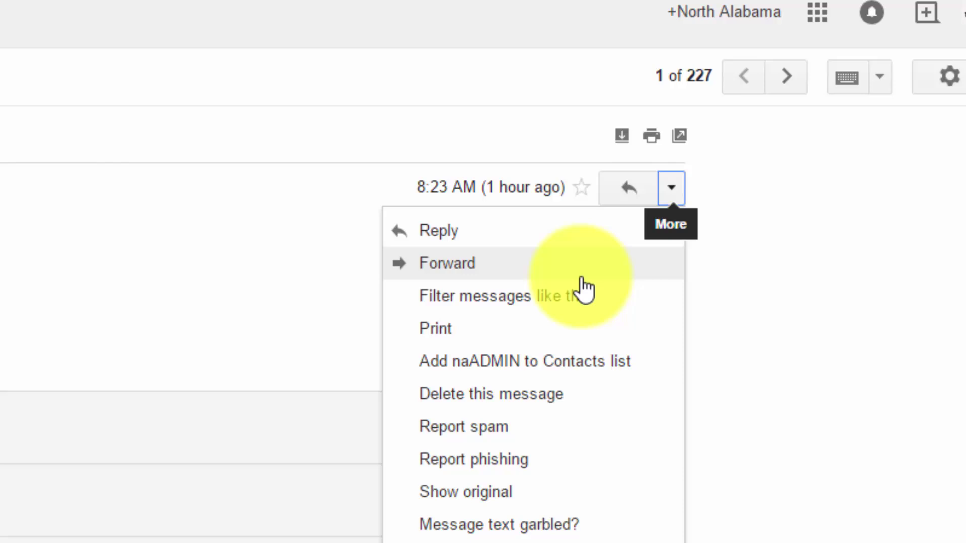
left_click(559, 304)
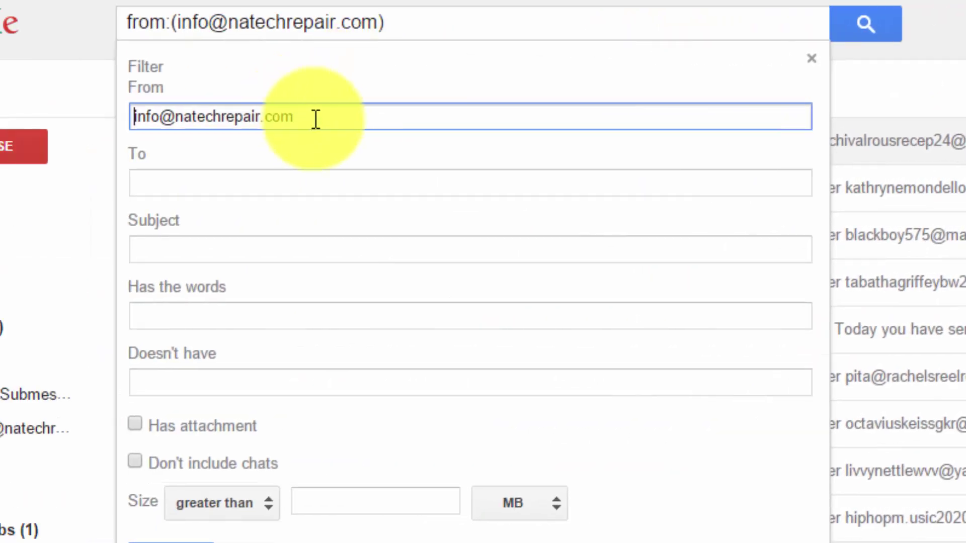
left_click_drag(315, 118, 100, 121)
key("ctrl+c")
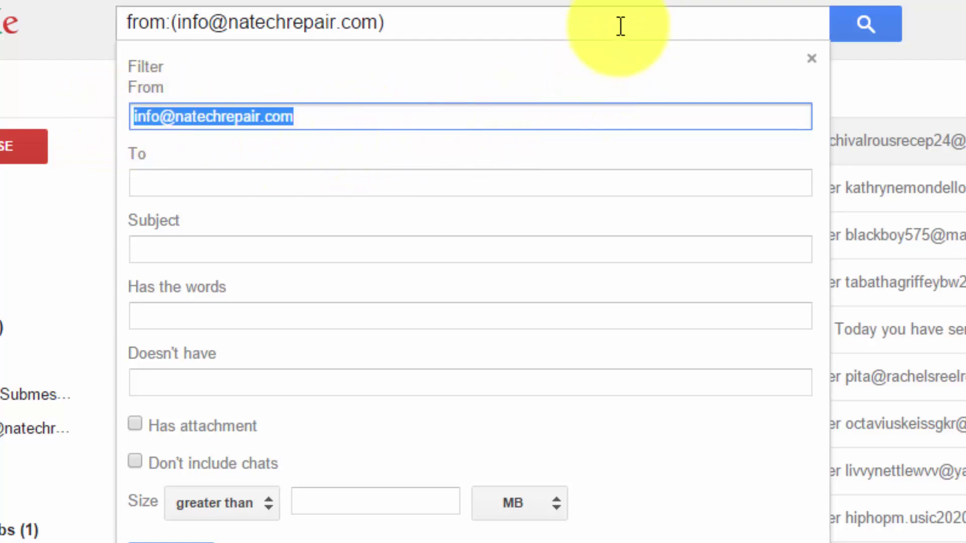
Close the filter form and search from: the repair site's info address, listing about 71 conversations
left_click(621, 25)
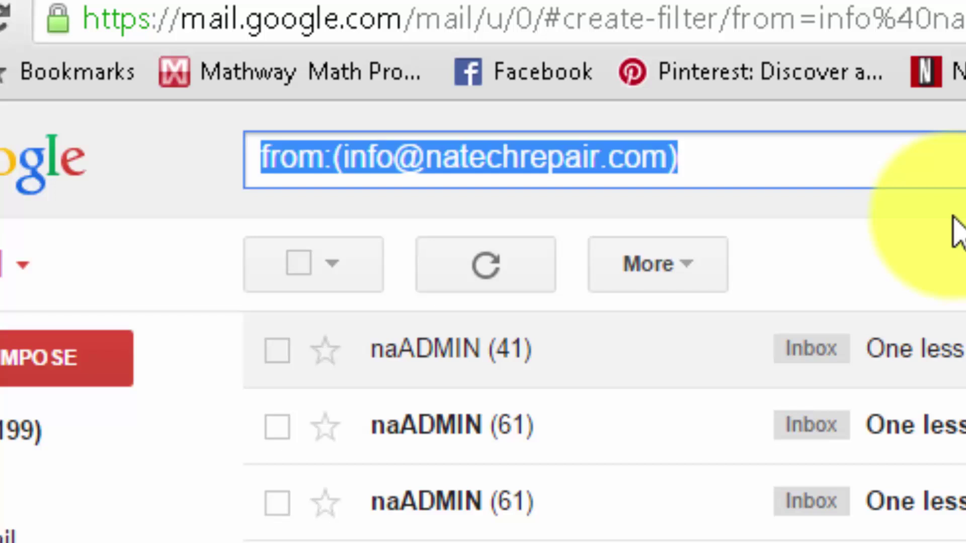
left_click(642, 266)
left_click(822, 234)
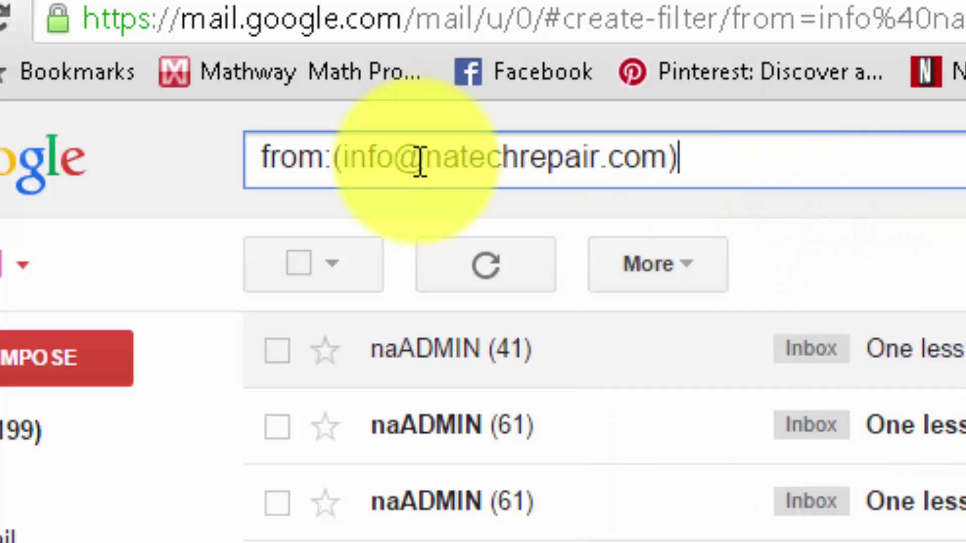
key("ctrl+a")
type("fro")
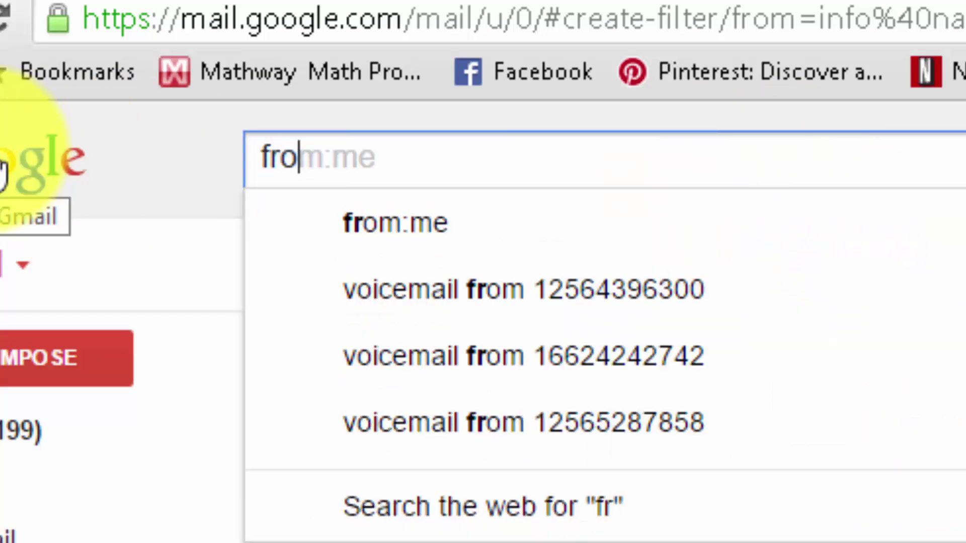
type("m")
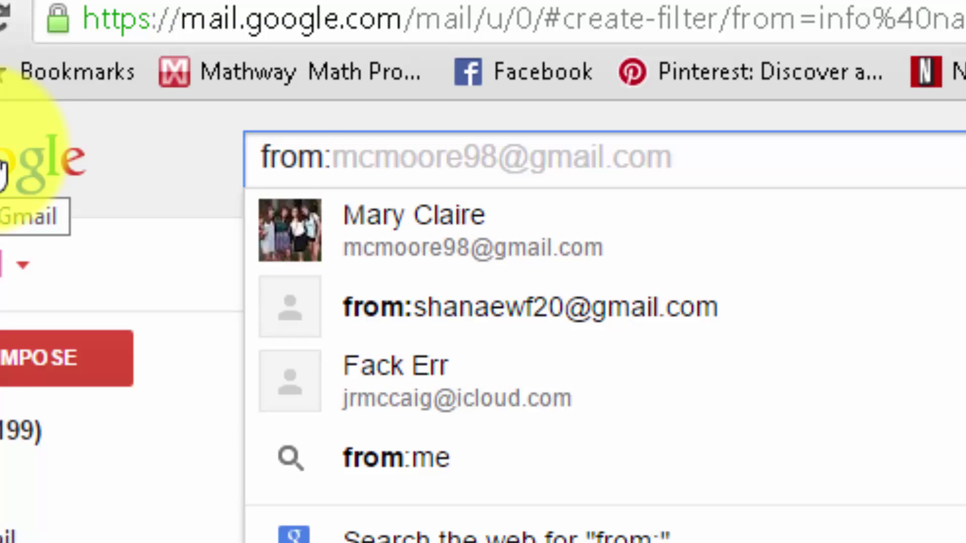
type(":")
key("ctrl+v")
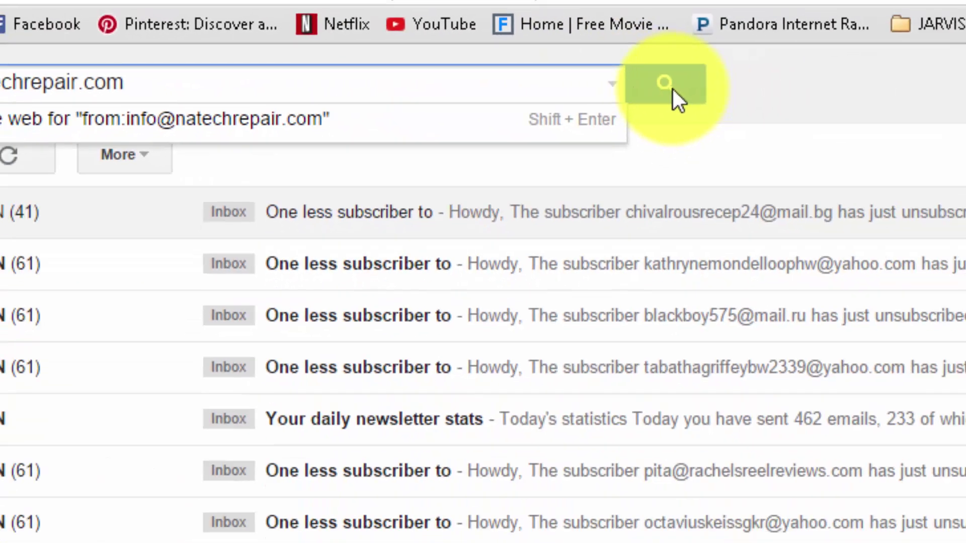
left_click(859, 103)
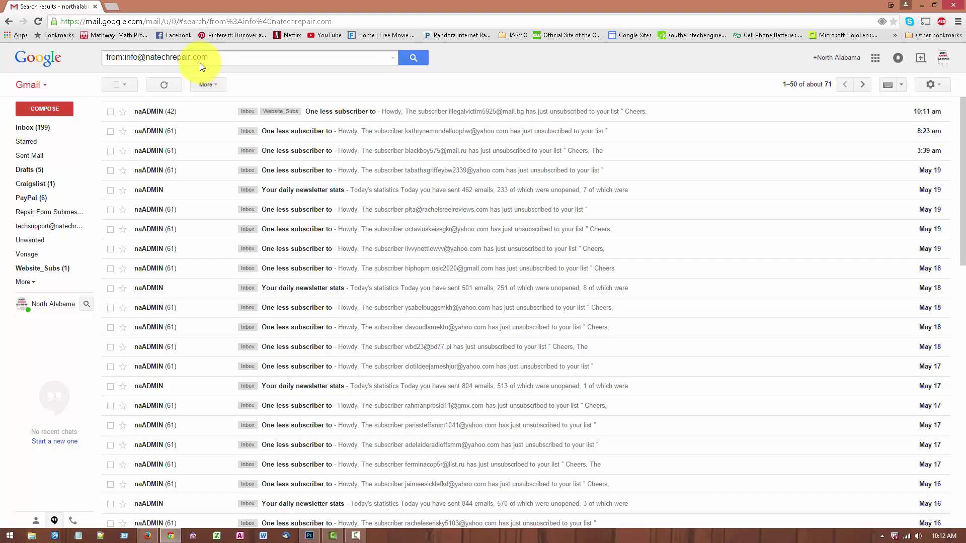
Select all matching conversations and apply the Website_Subs label, confirming the bulk action
left_click(116, 86)
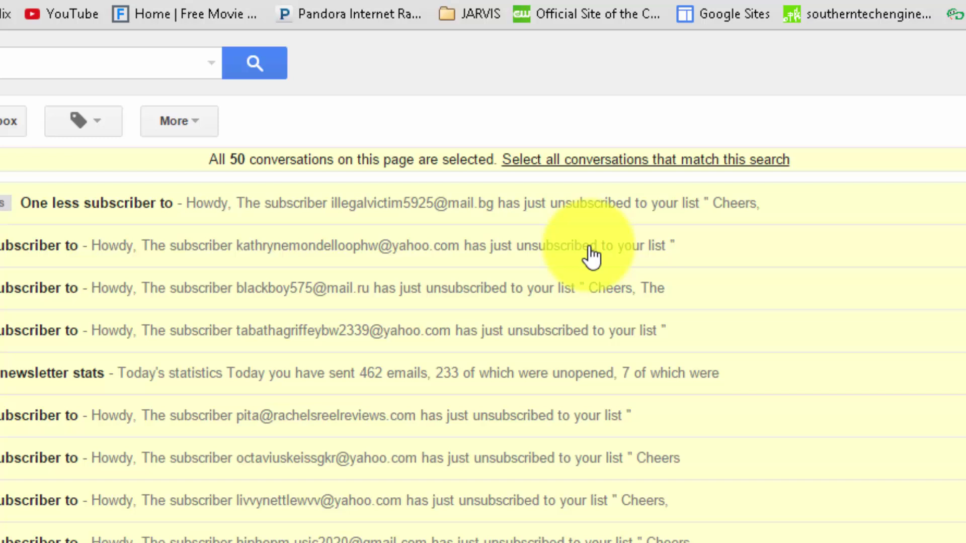
left_click(577, 160)
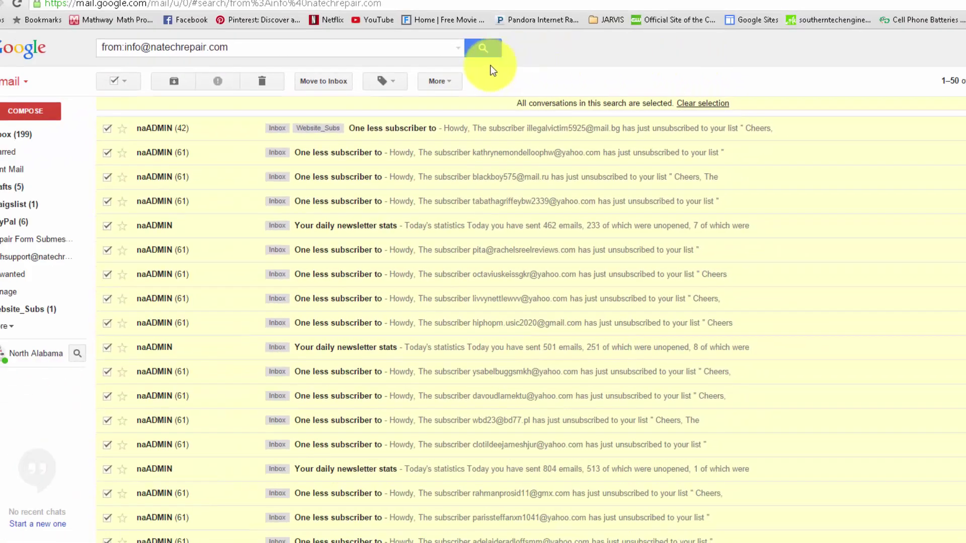
left_click(439, 81)
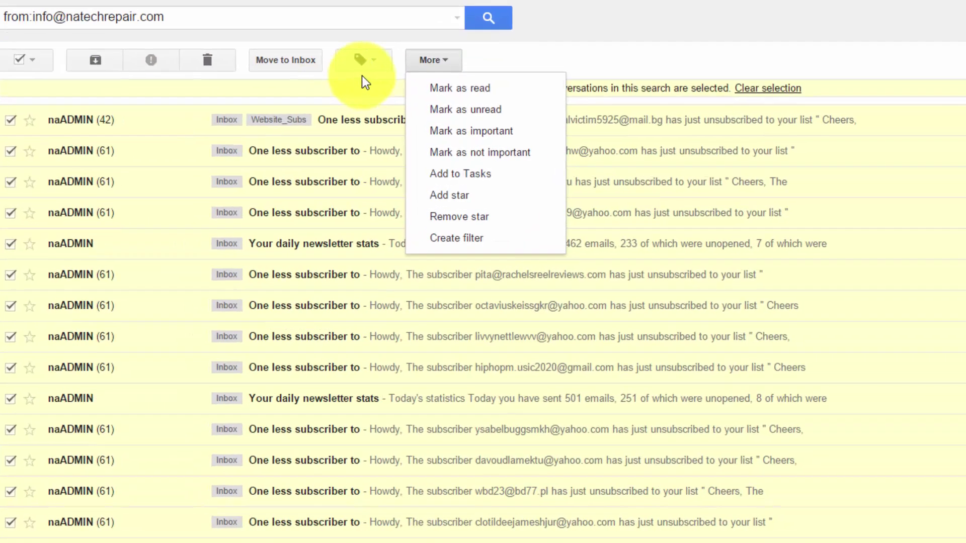
left_click(382, 81)
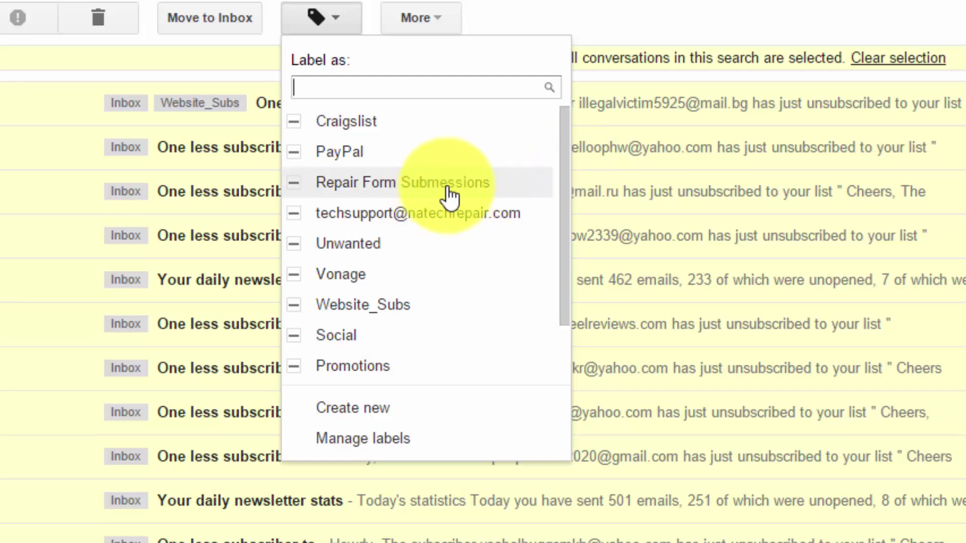
left_click(465, 316)
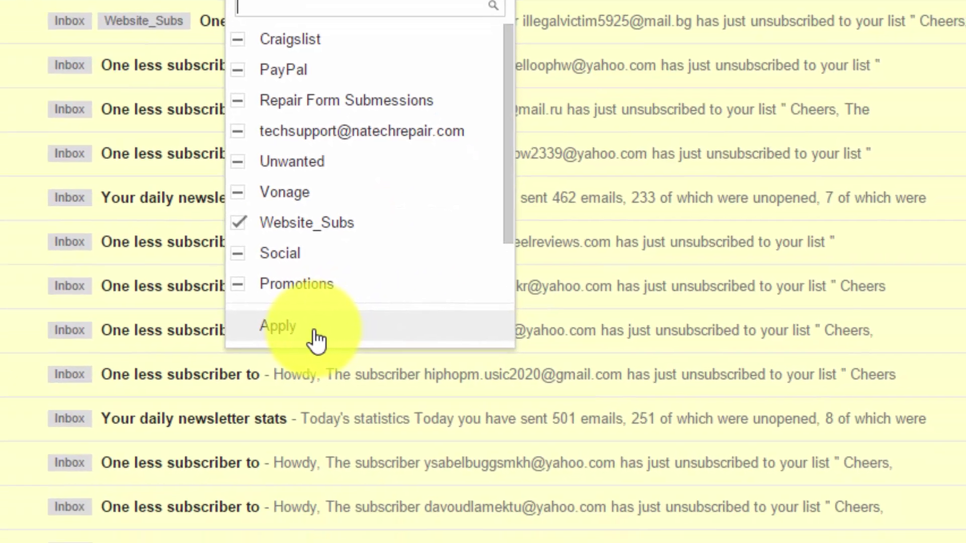
left_click(316, 335)
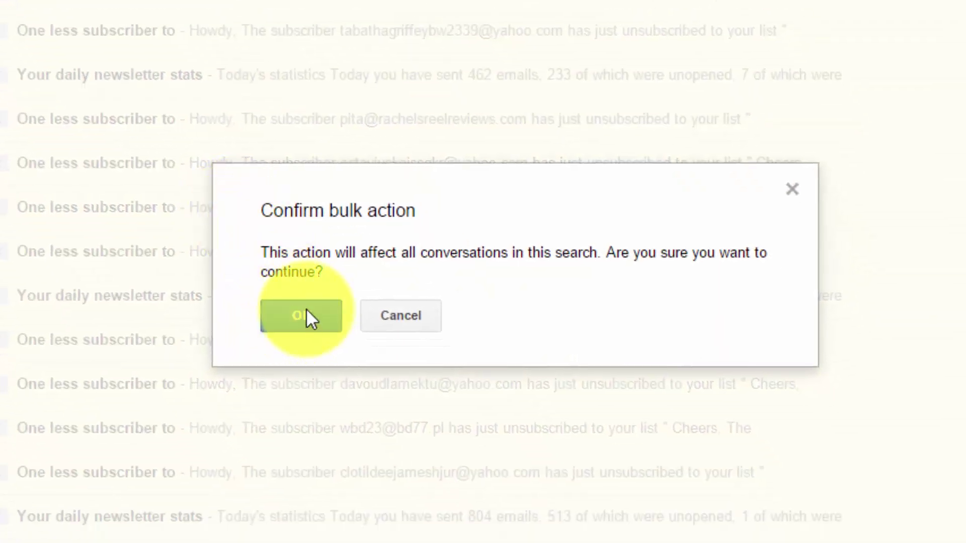
left_click(309, 324)
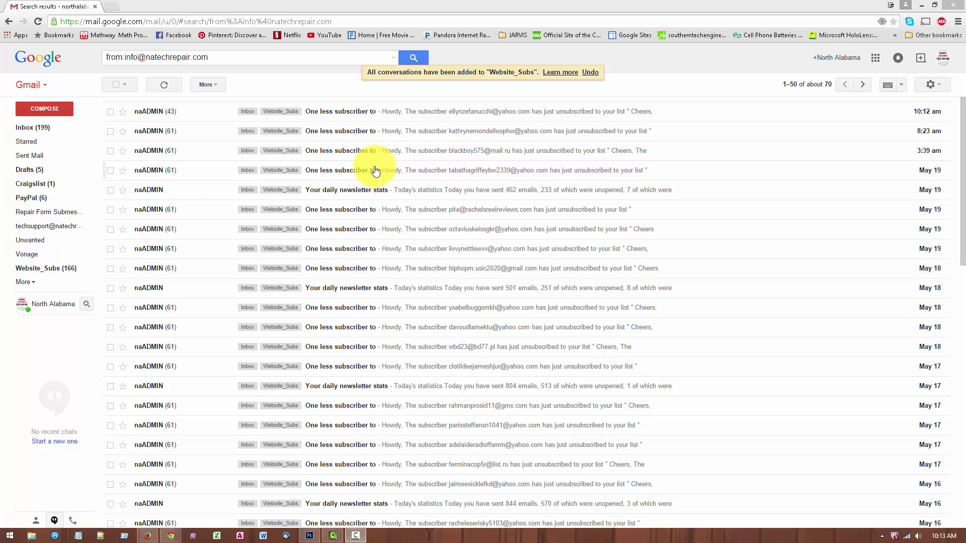
From the newest message, build a filter that deletes all incoming mail from that sender
left_click(474, 120)
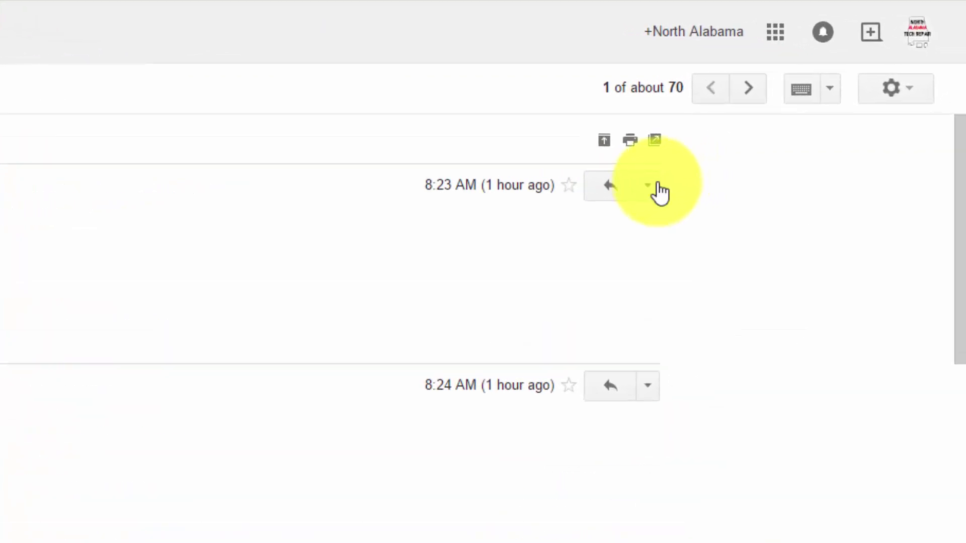
left_click(629, 193)
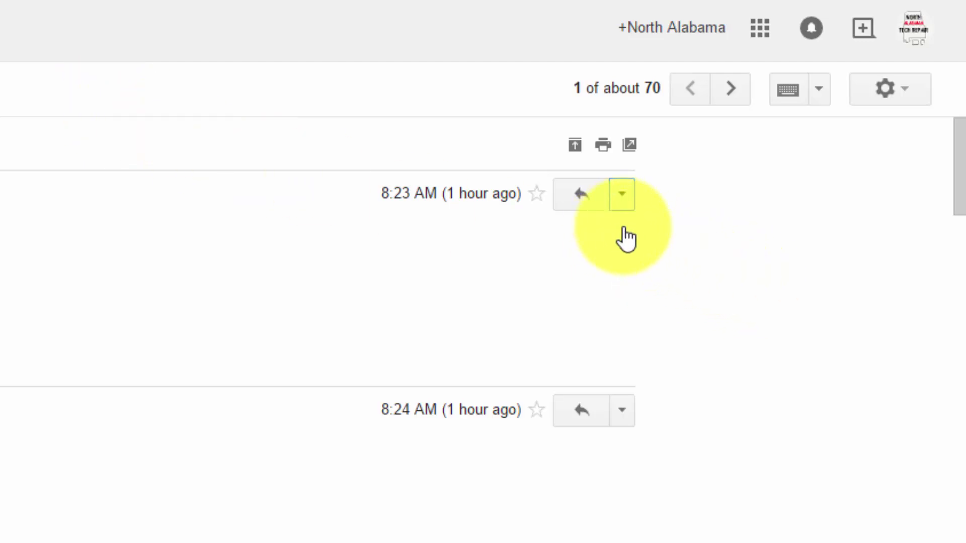
left_click(695, 225)
left_click(622, 196)
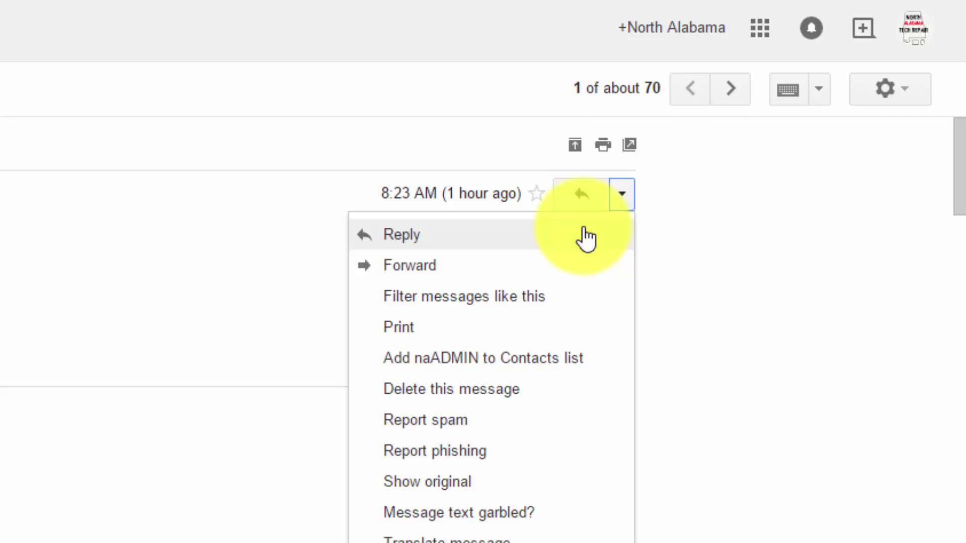
left_click(539, 312)
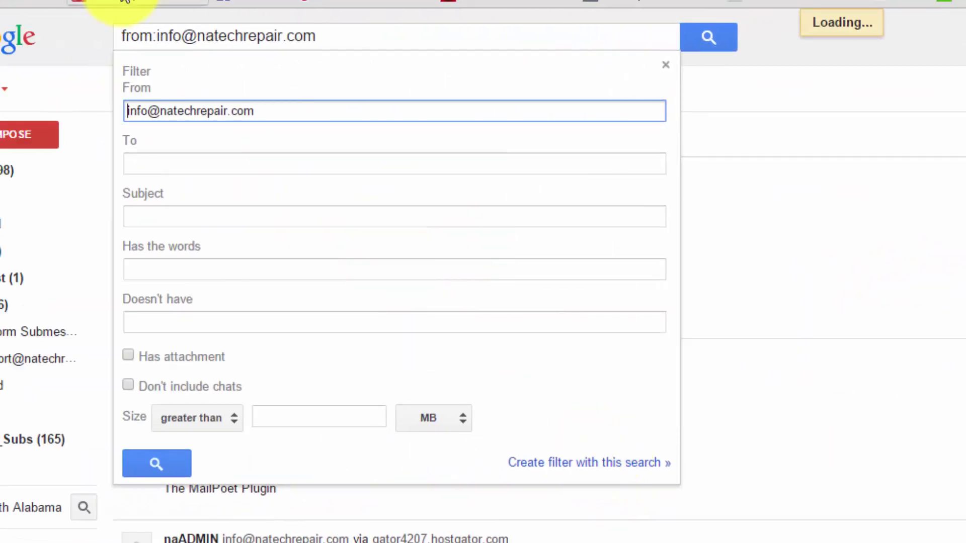
left_click(569, 460)
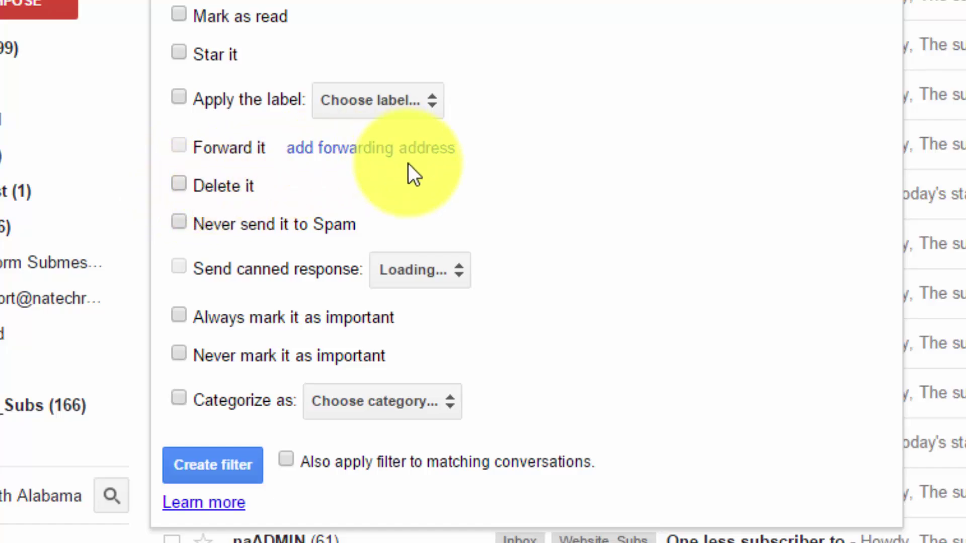
key("space")
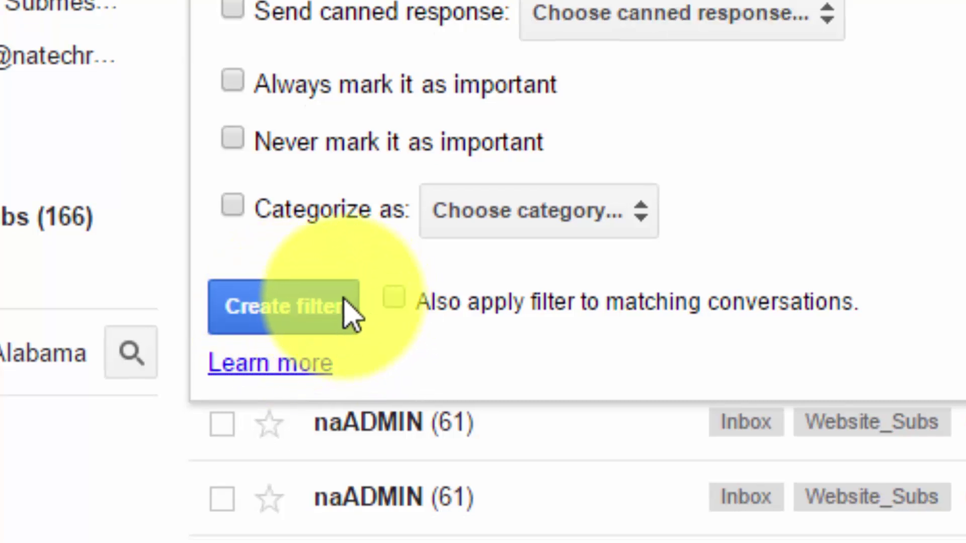
left_click(311, 308)
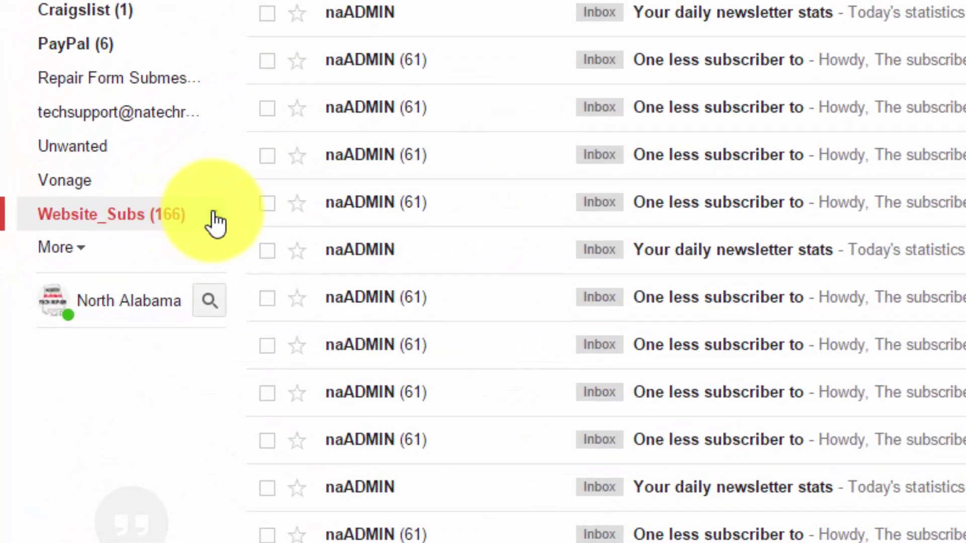
Remove the Website_Subs label from the sidebar and confirm its deletion
left_click(215, 219)
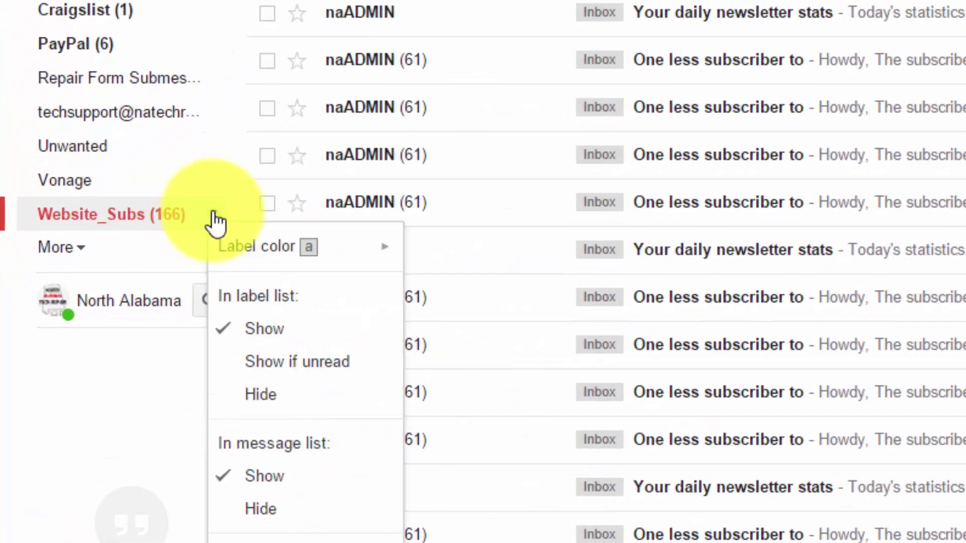
left_click(343, 401)
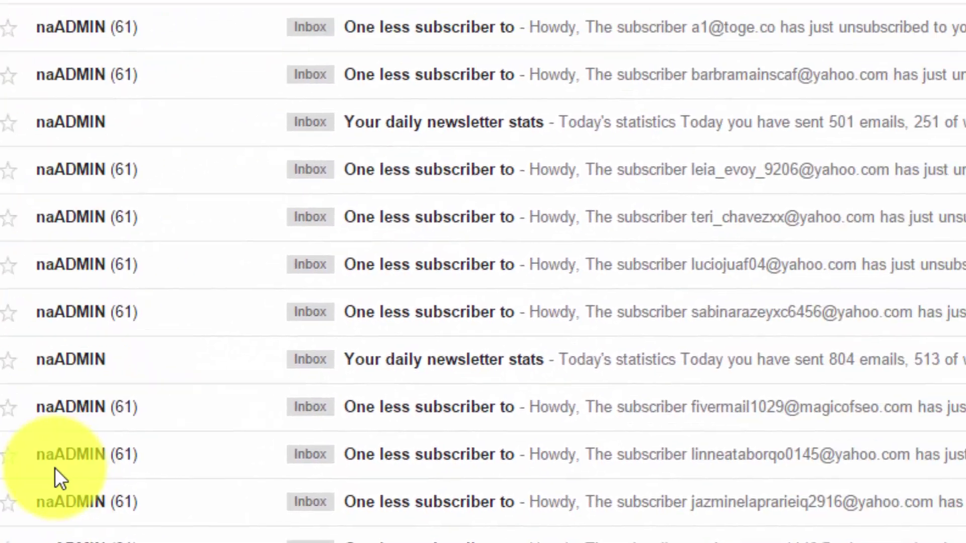
left_click(271, 285)
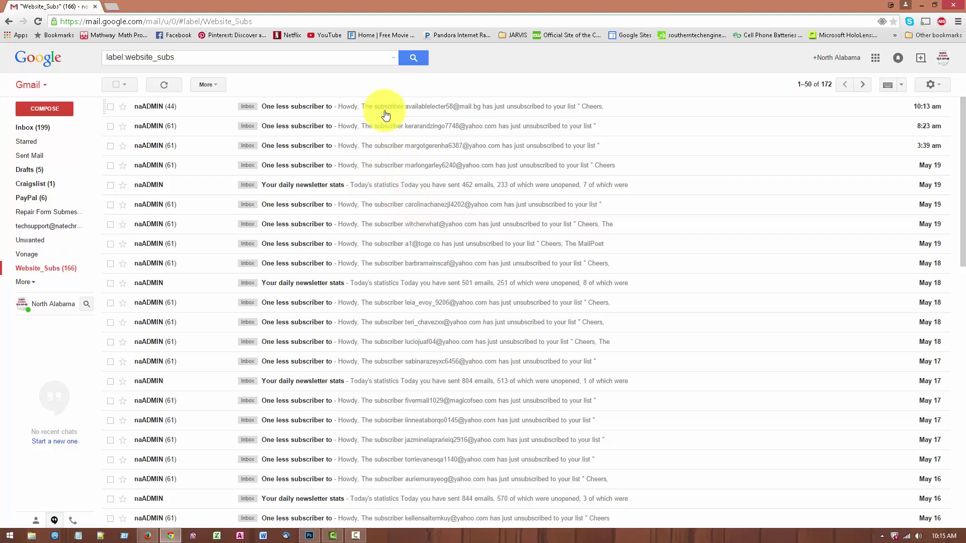
Search for all mail from the repair site's info address using the from: query
left_click(203, 54)
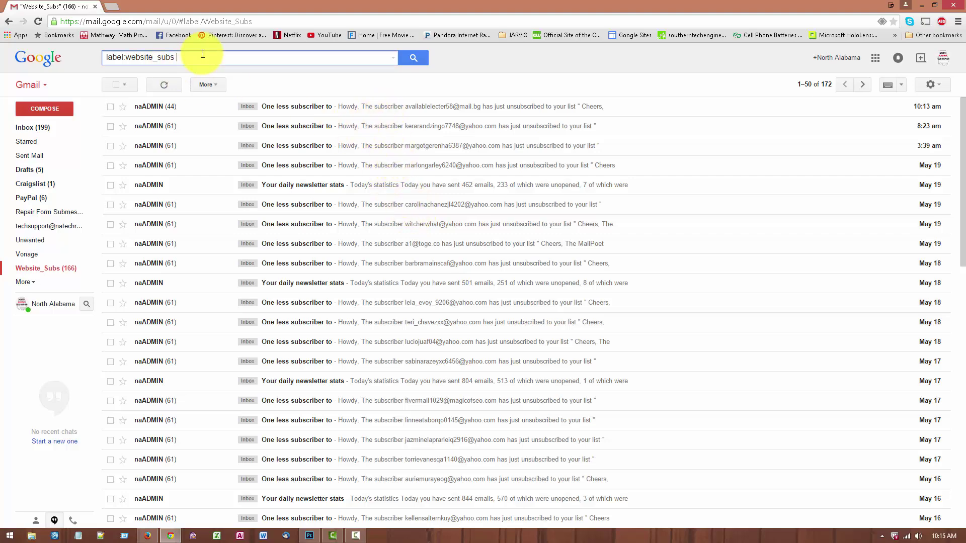
triple_click(204, 56)
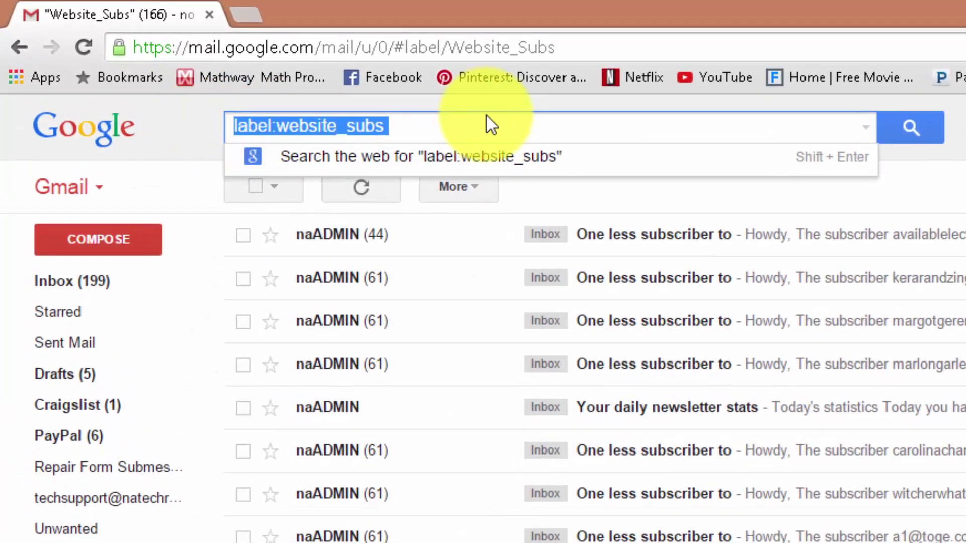
type("f")
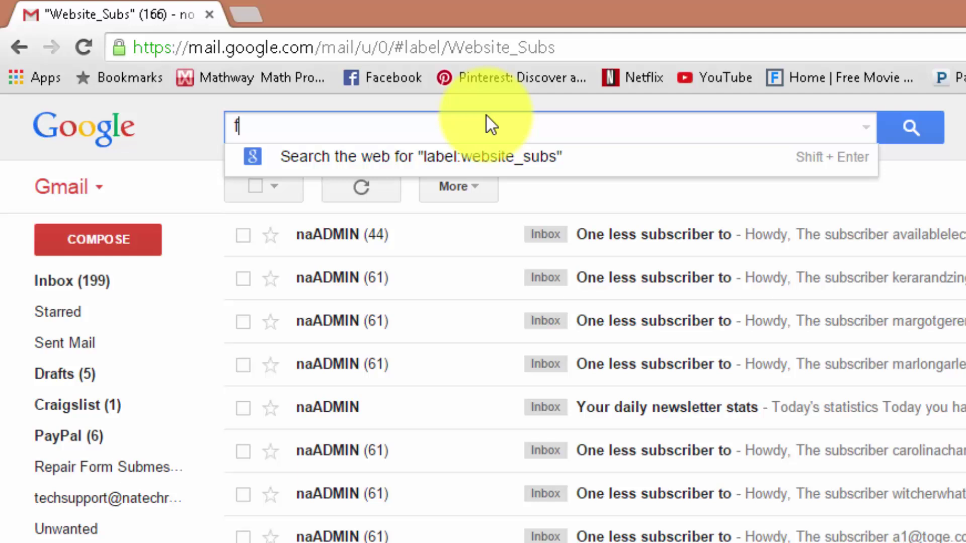
type("rom")
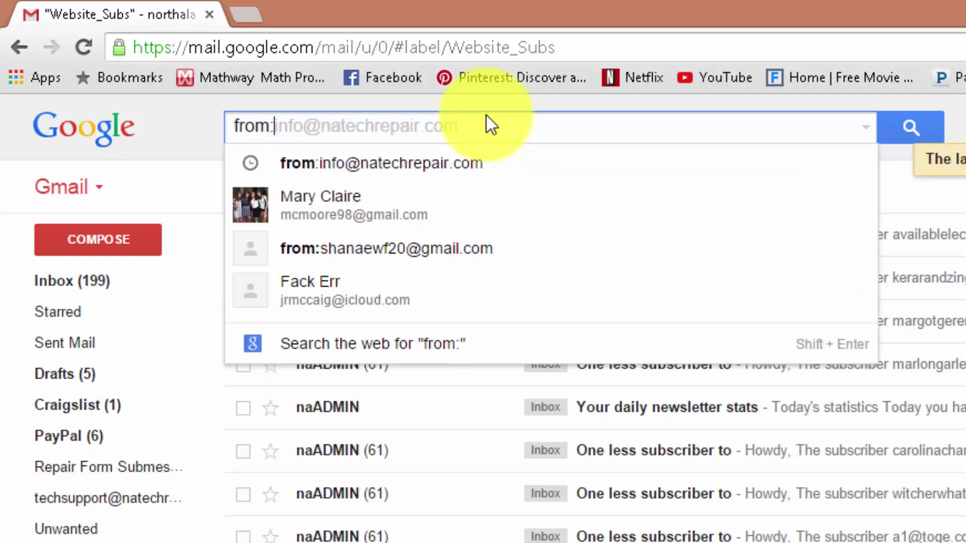
type(":")
key("Right")
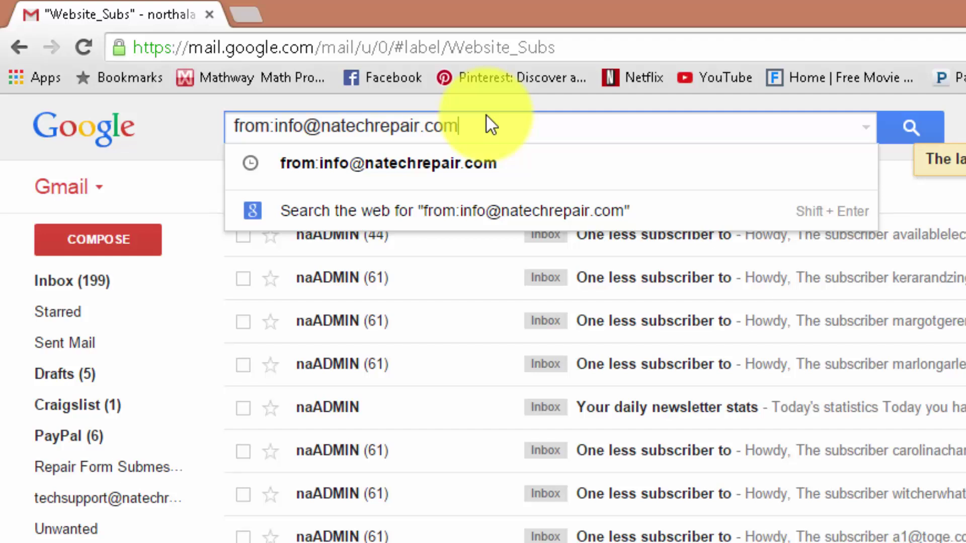
key("Return")
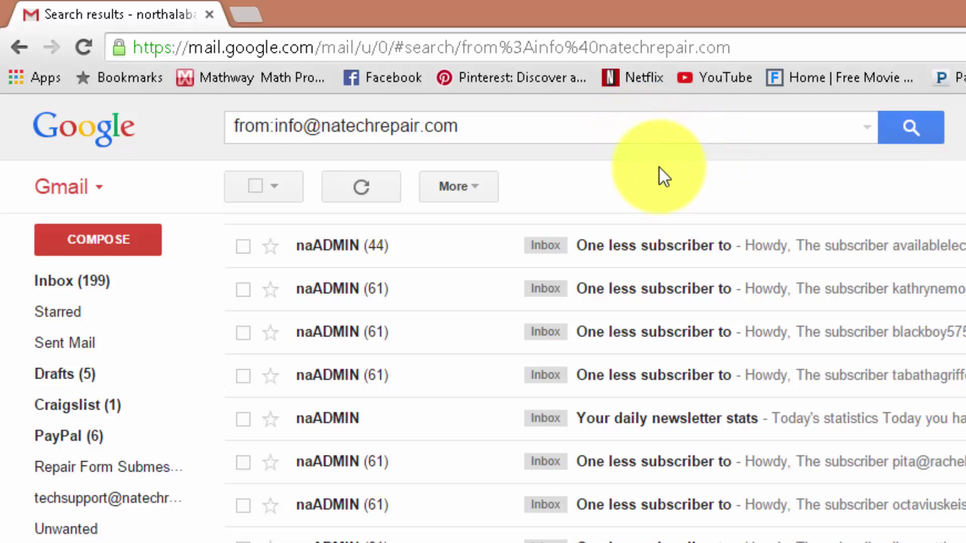
Select every matching conversation, about 70, and send them all to the trash
left_click(256, 186)
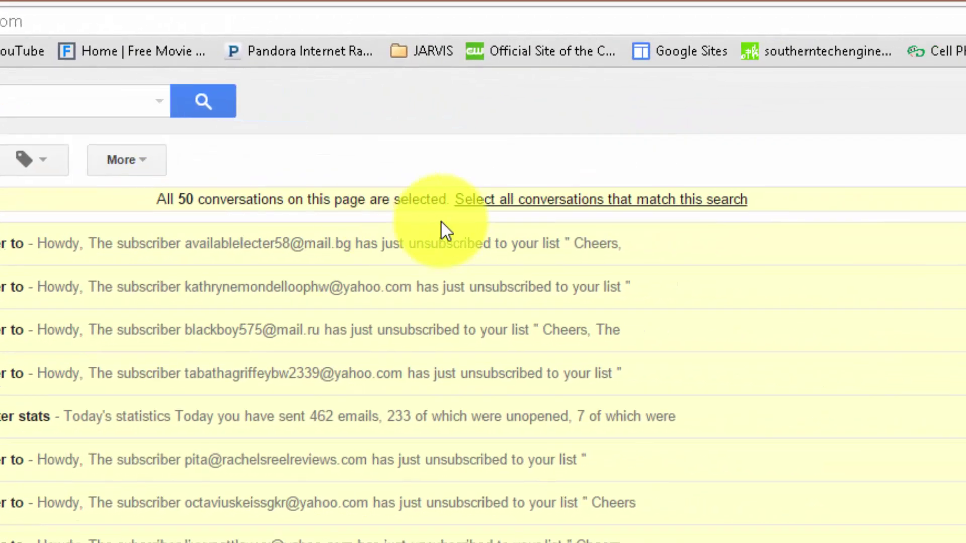
left_click(528, 199)
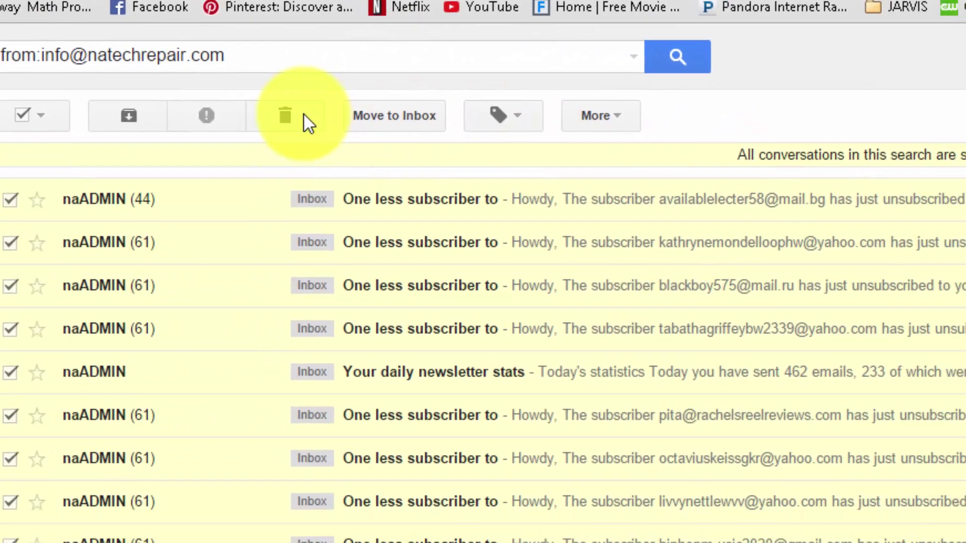
left_click(304, 116)
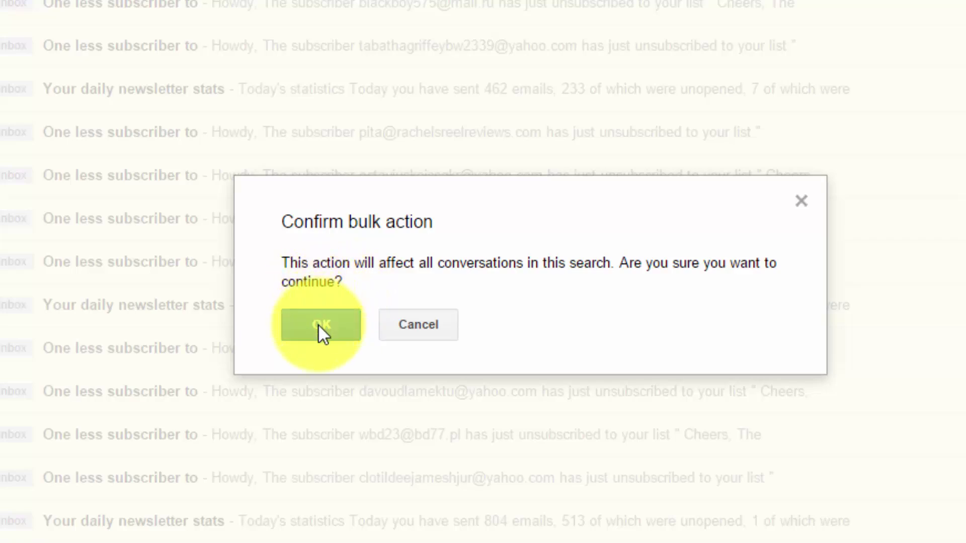
left_click(320, 324)
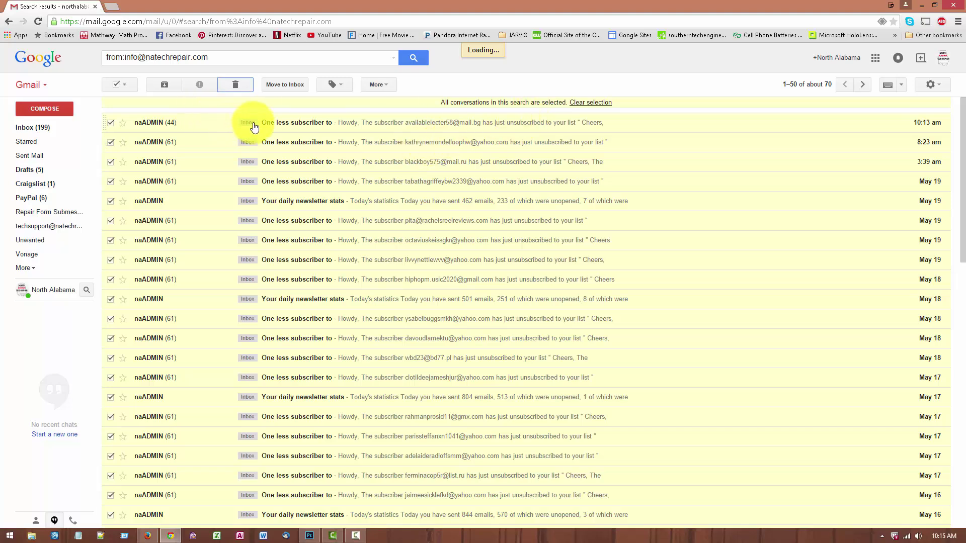
left_click(51, 130)
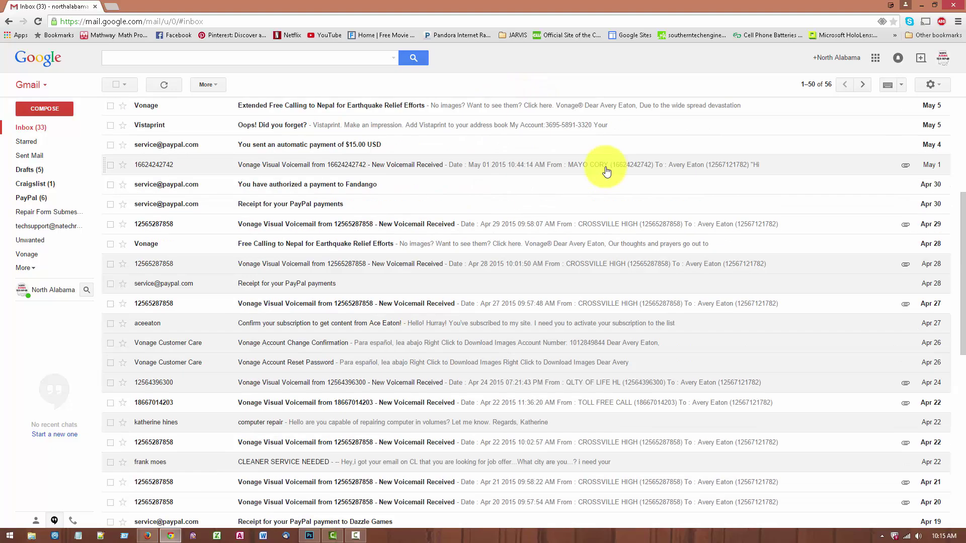
Scroll the refreshed inbox to verify the sender's mail is gone and 33 remain unread
scroll(607, 172, "up", 5)
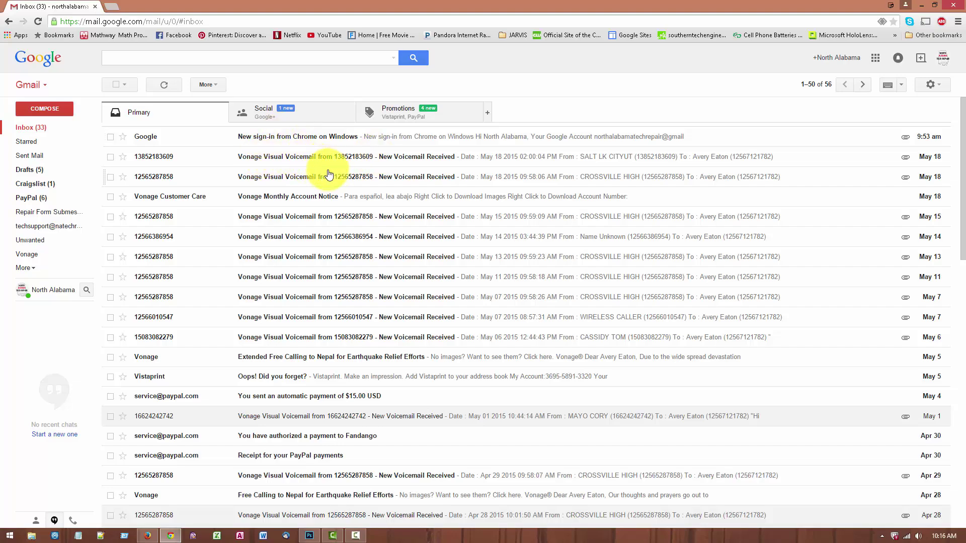
scroll(385, 161, "down", 5)
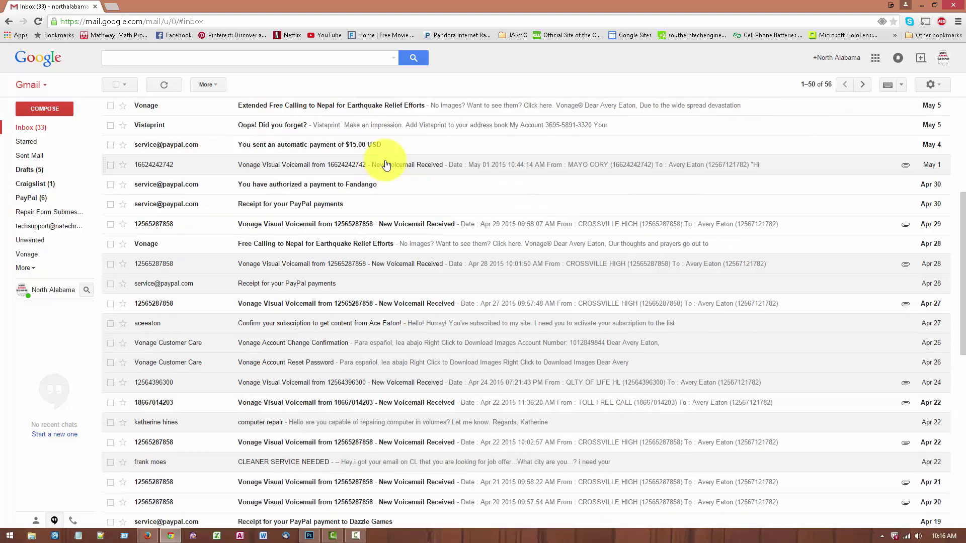
scroll(385, 162, "up", 5)
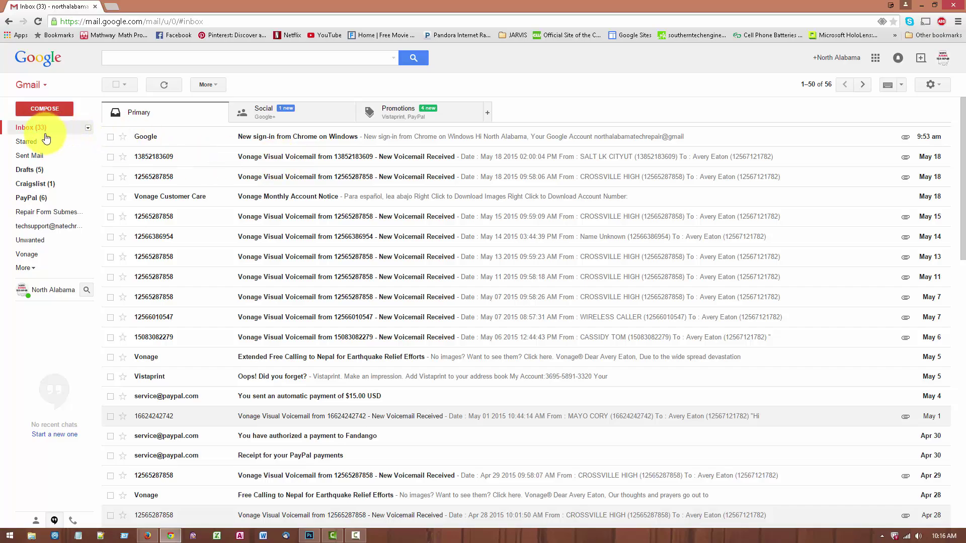
scroll(401, 184, "down", 8)
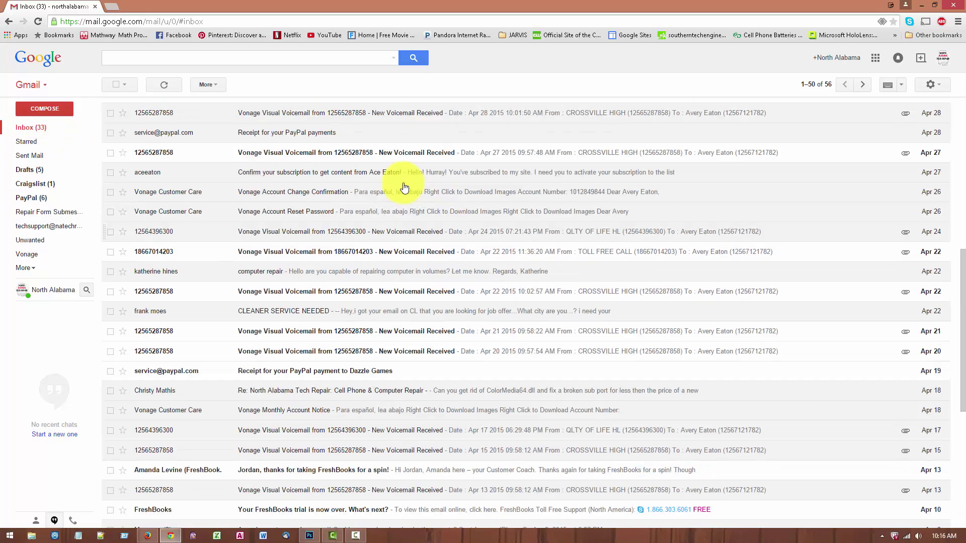
scroll(404, 188, "up", 8)
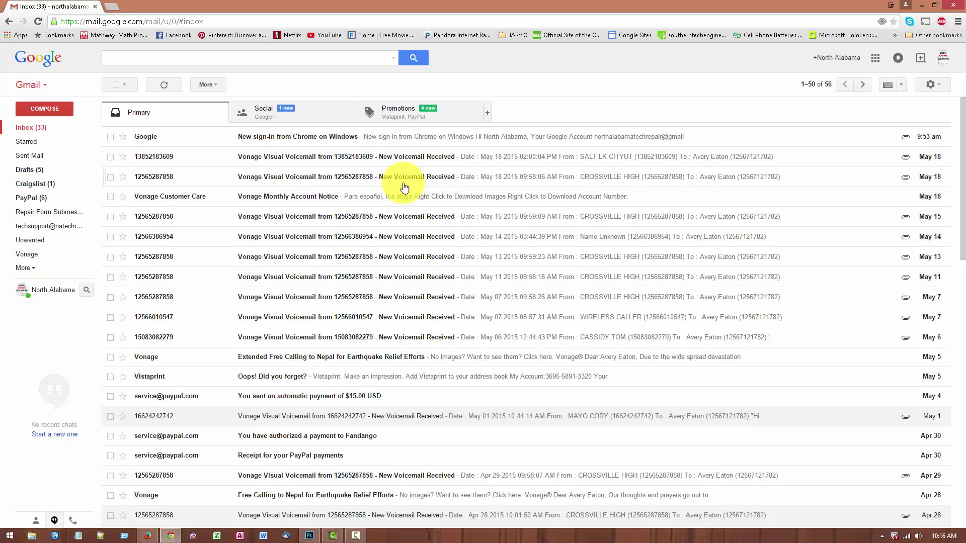